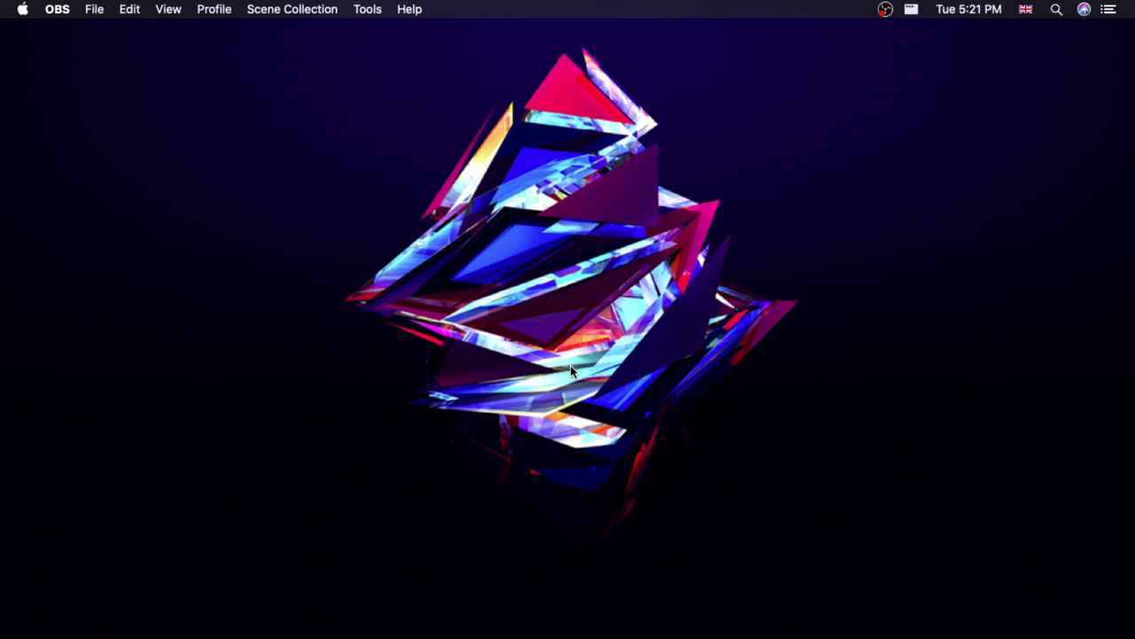
Glance at the notification Today view, close it, then launch Safari from the Dock
mouse_move(607, 621)
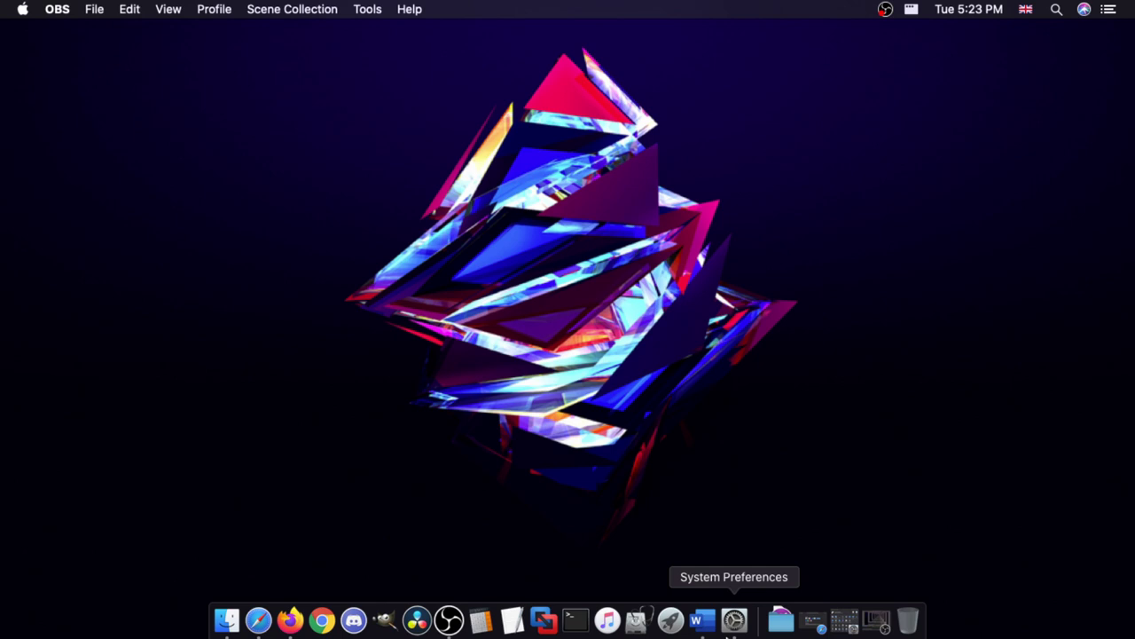
left_click(1108, 9)
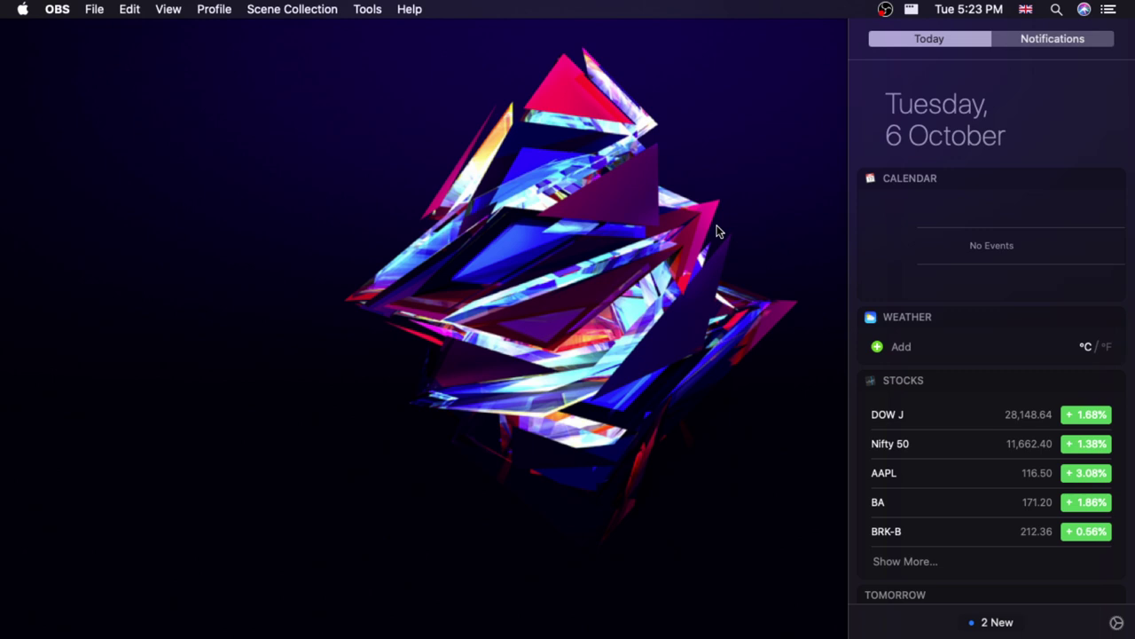
left_click(618, 377)
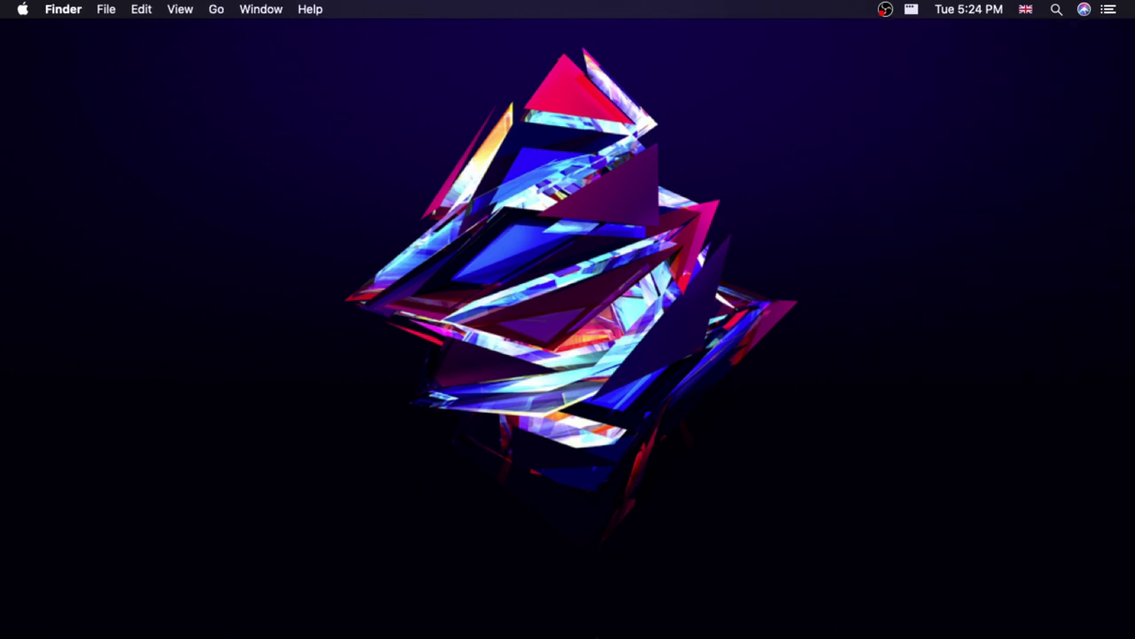
mouse_move(607, 625)
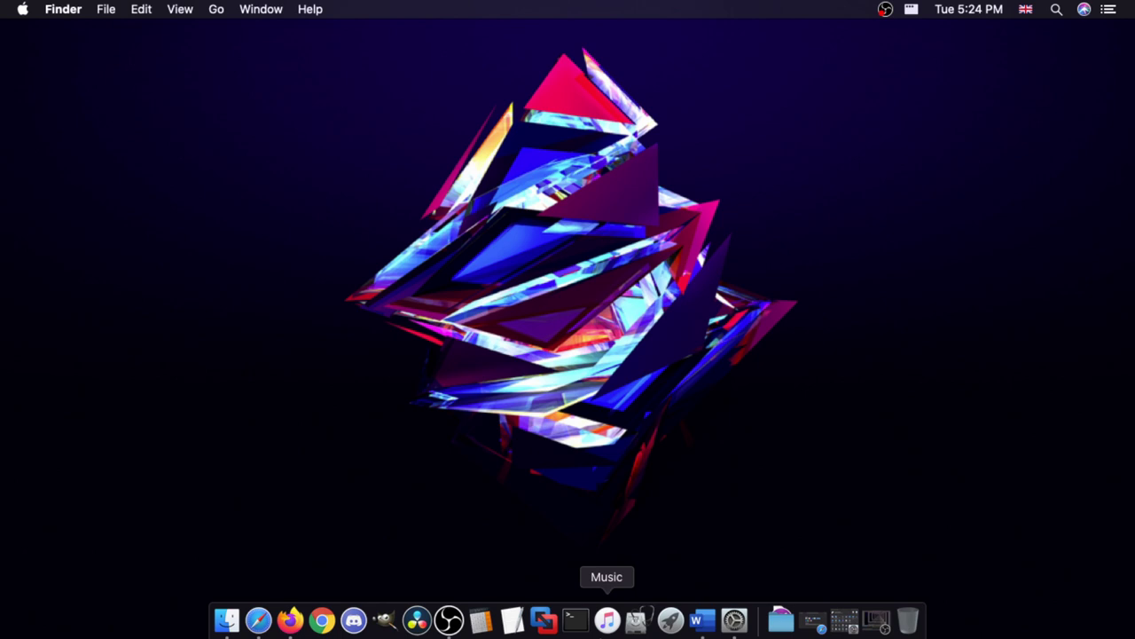
left_click(266, 624)
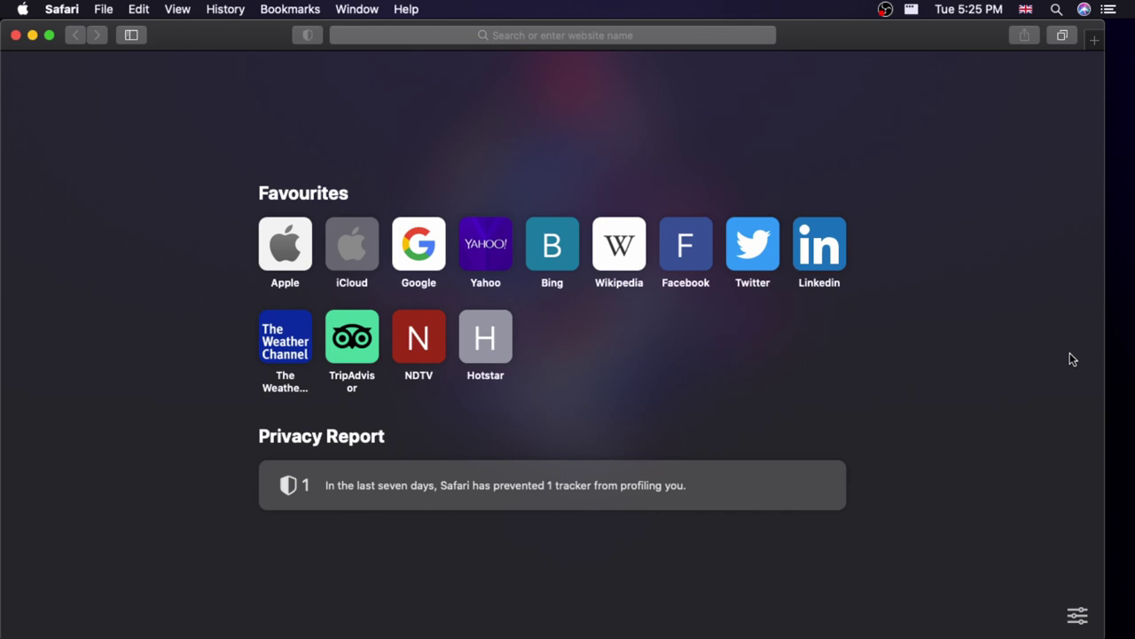
Open Launchpad from the Dock to show the full grid of installed apps
left_click(686, 621)
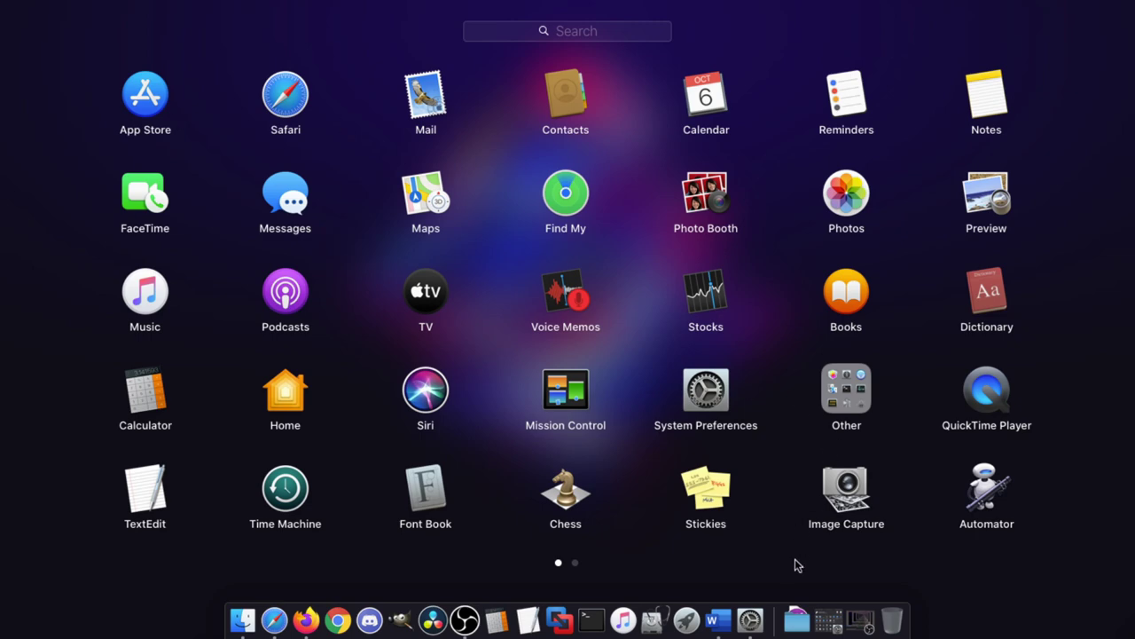
left_click(750, 619)
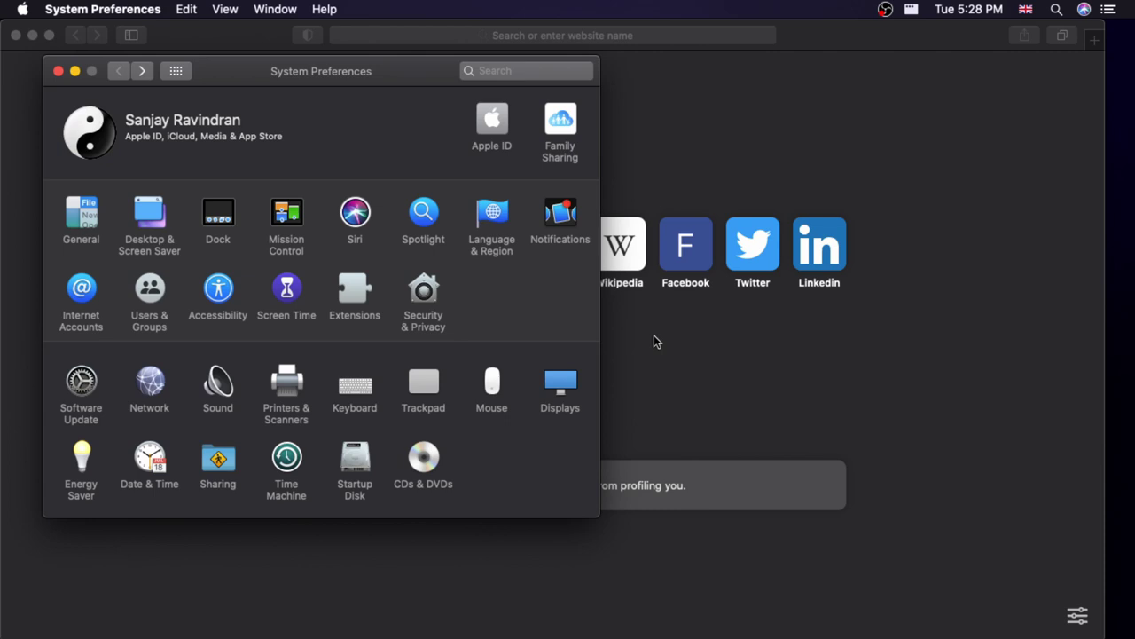
left_click(215, 297)
Search Spotlight for 'excel' so Microsoft Excel appears as the top hit
key("super+space")
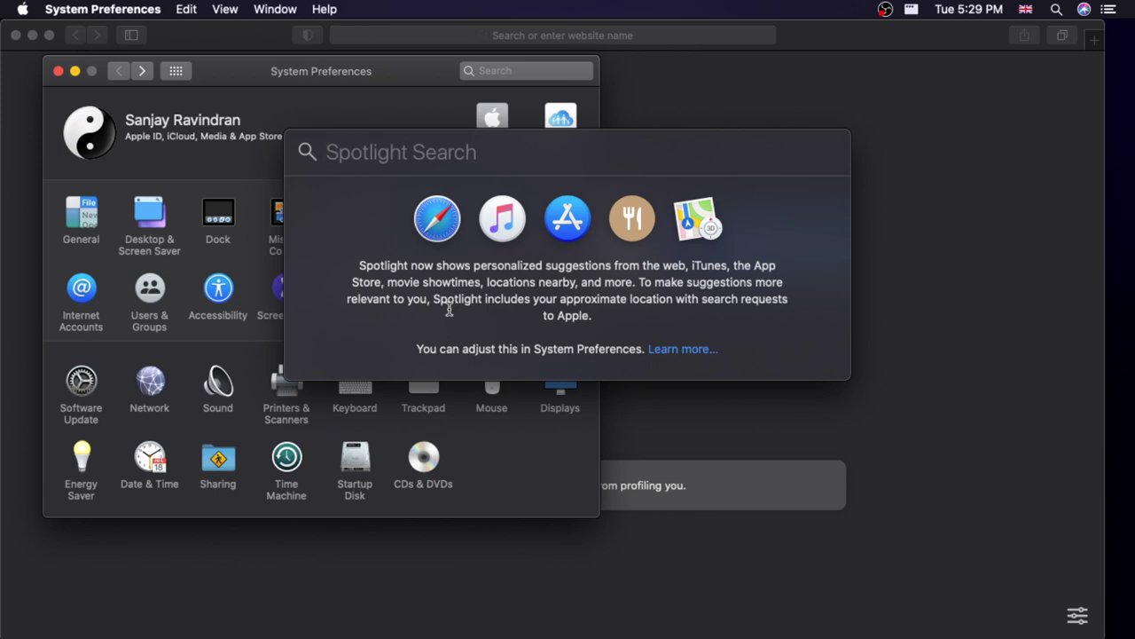
type("excel")
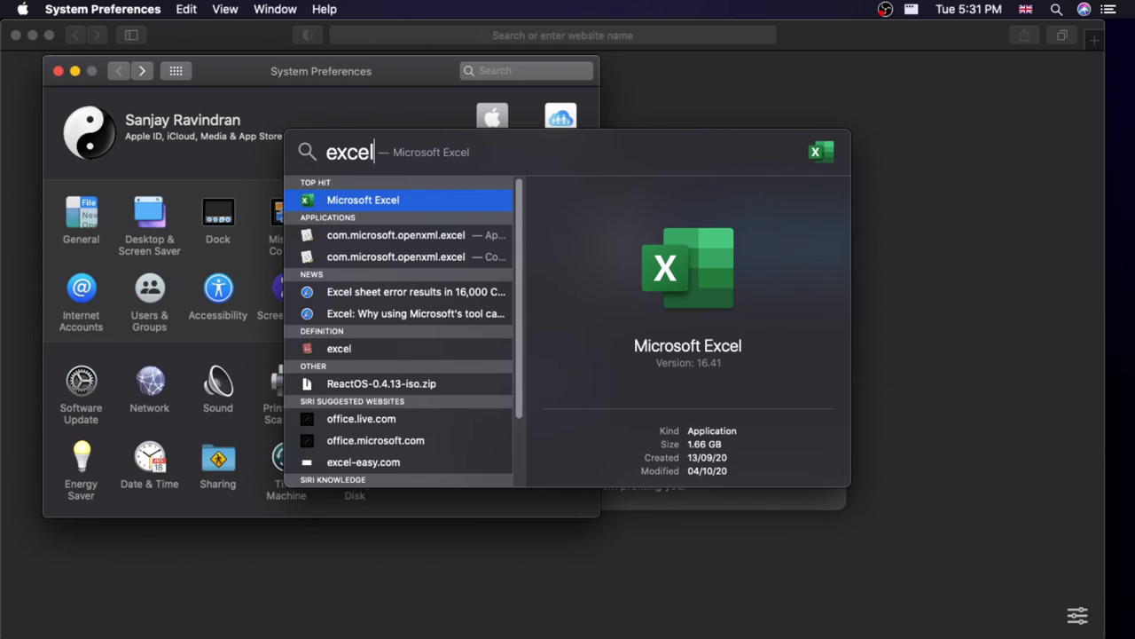
Open Launchpad from the Dock to show the installed app grid
mouse_move(756, 621)
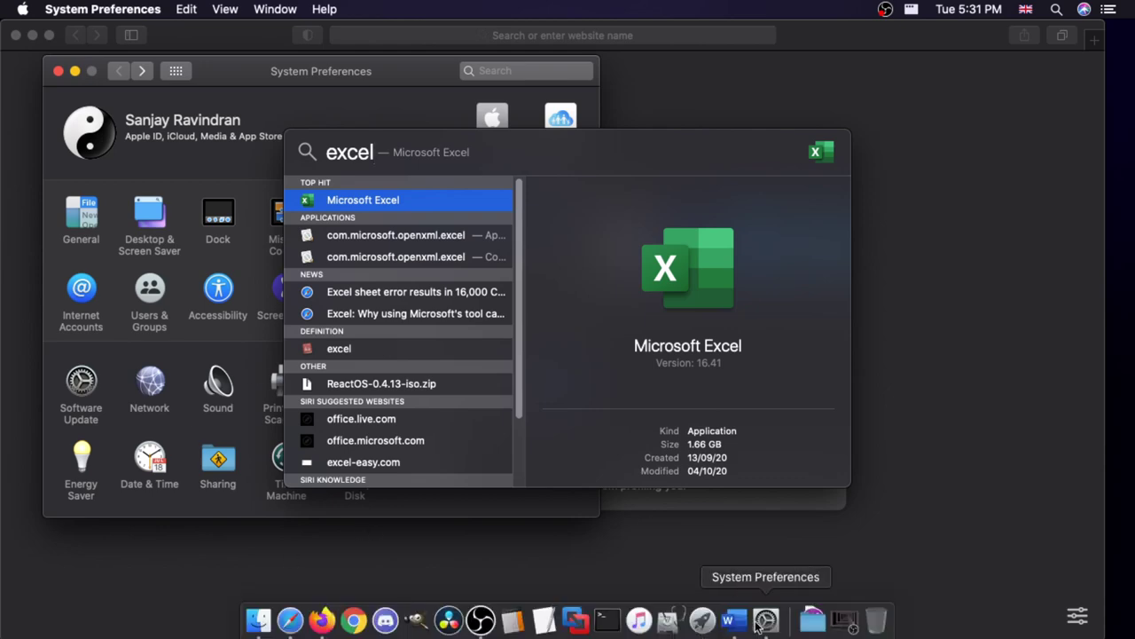
left_click(701, 619)
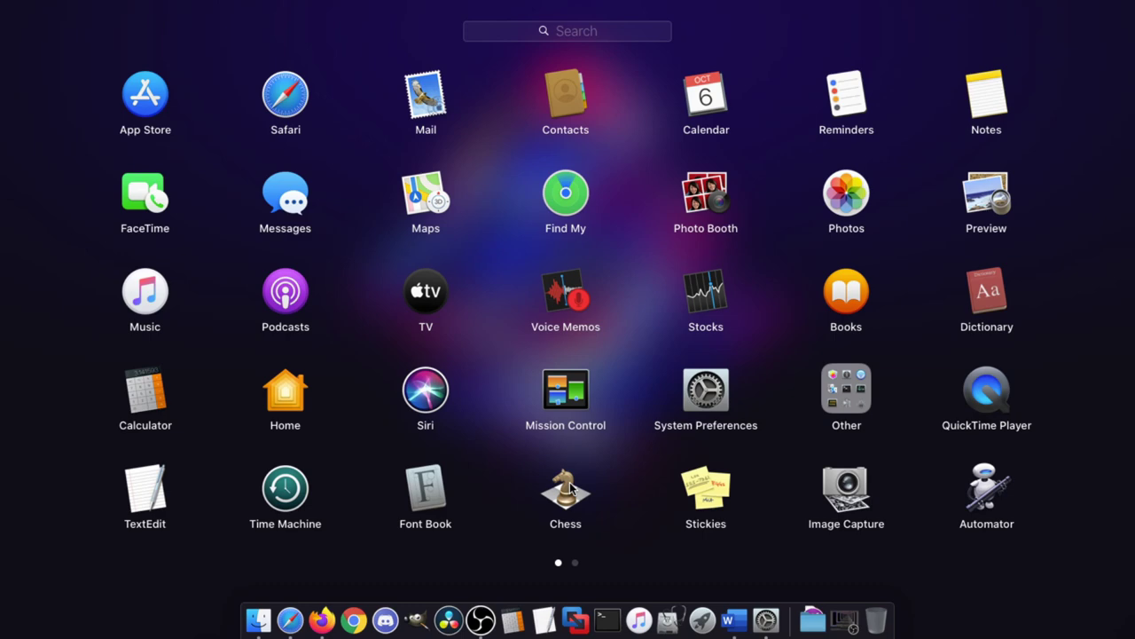
Dismiss Launchpad via the Safari Dock icon, leaving the System Preferences overview visible
left_click(291, 619)
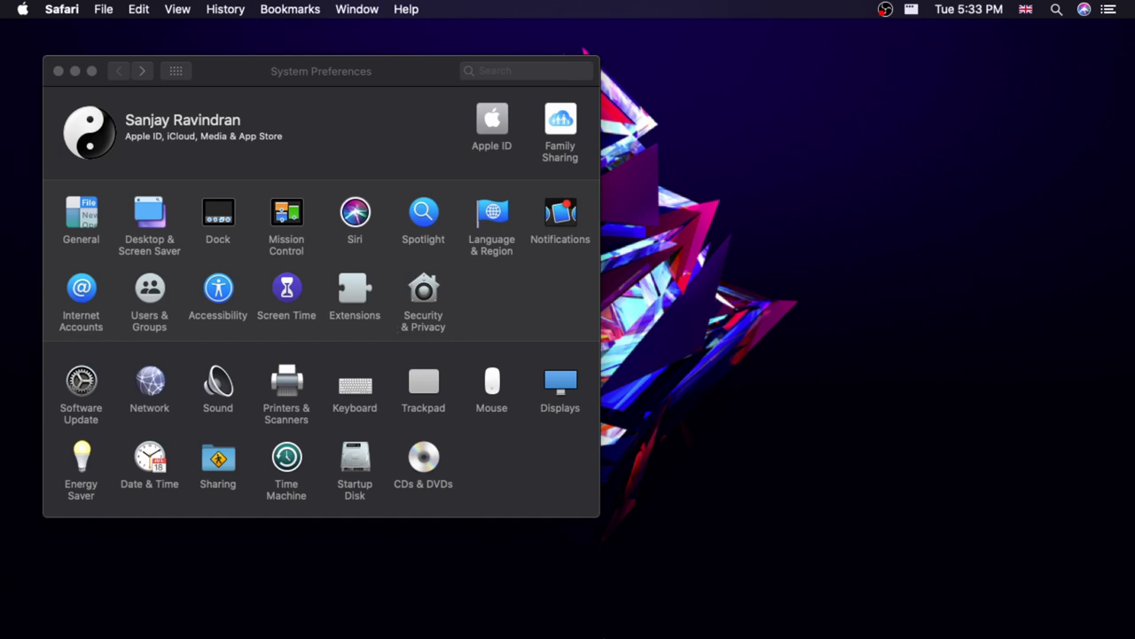
mouse_move(591, 635)
Open Downloads, extract ProperTree-master(1).zip into its own folder, and switch to List view
mouse_move(753, 621)
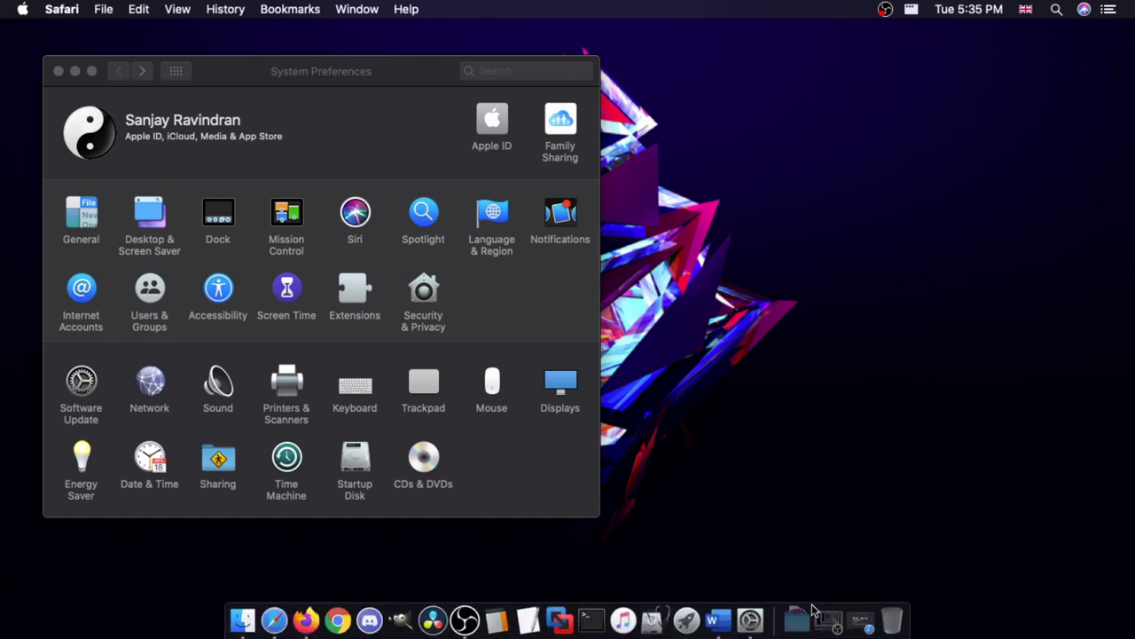
left_click(797, 621)
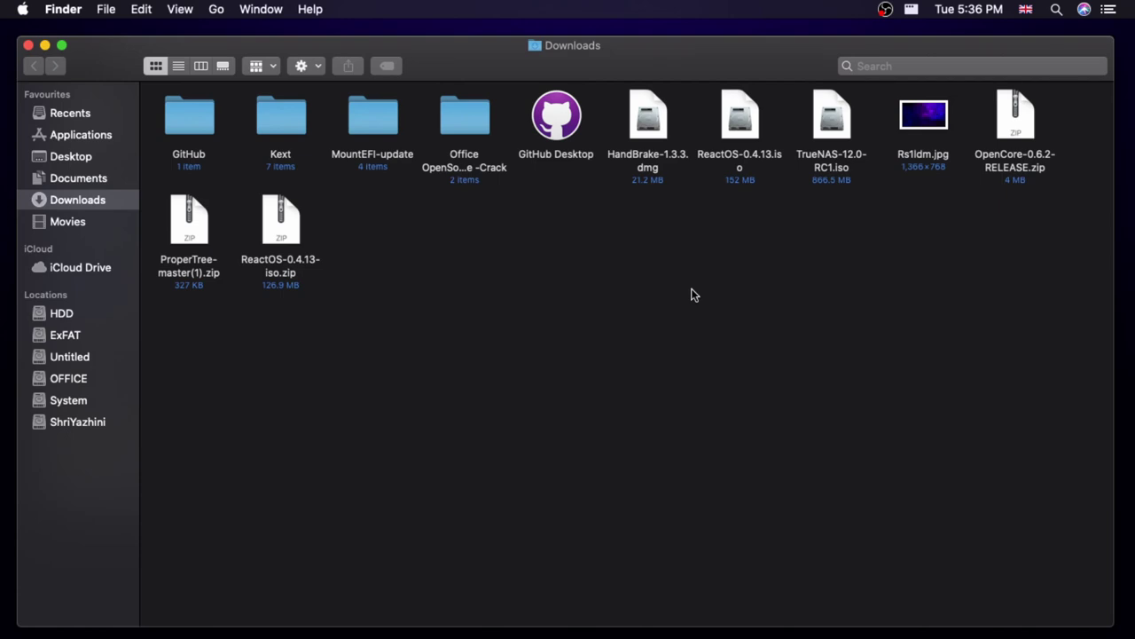
double_click(188, 226)
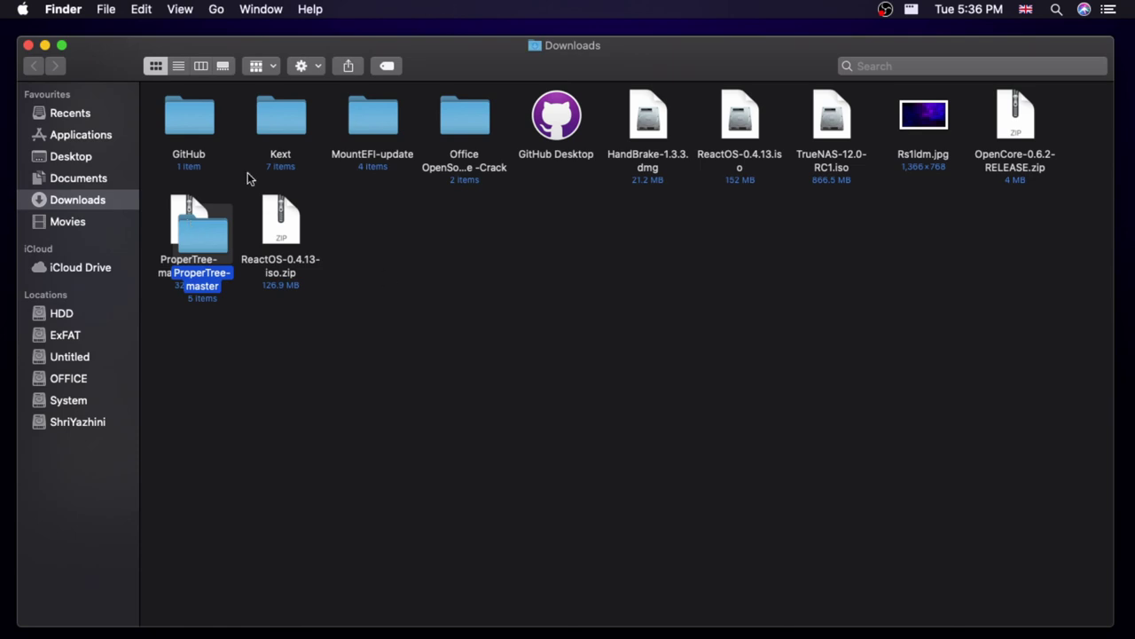
left_click(179, 67)
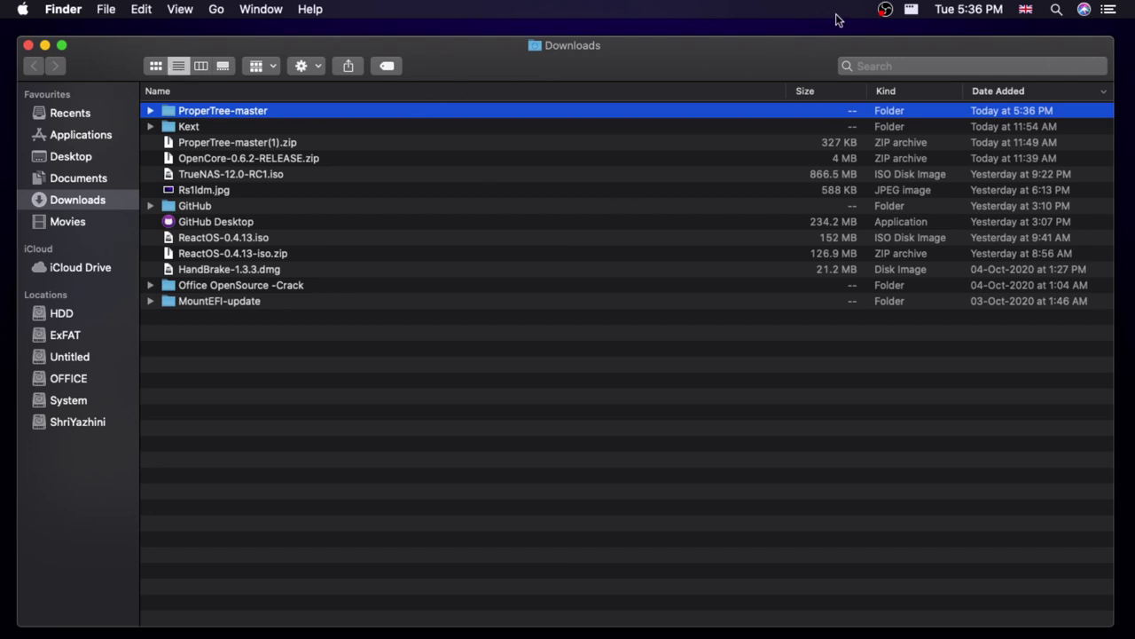
Open Rectangle's menu-bar menu of half, third and maximize layouts
left_click(912, 10)
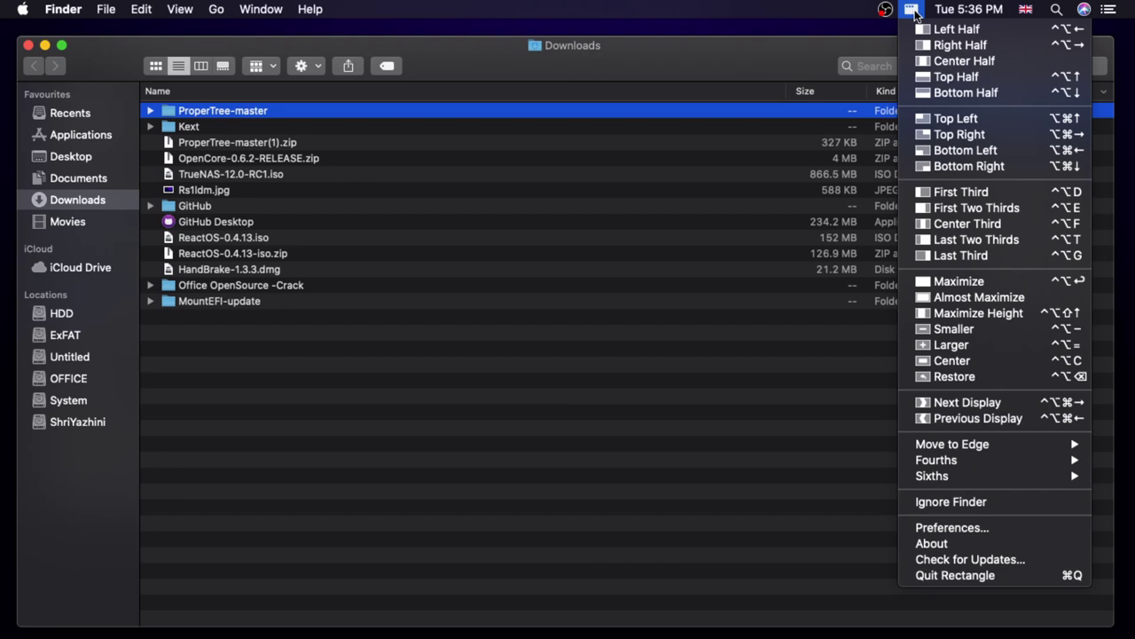
Close the Rectangle menu and snap the Finder window to left, top, right, then left halves
left_click(769, 48)
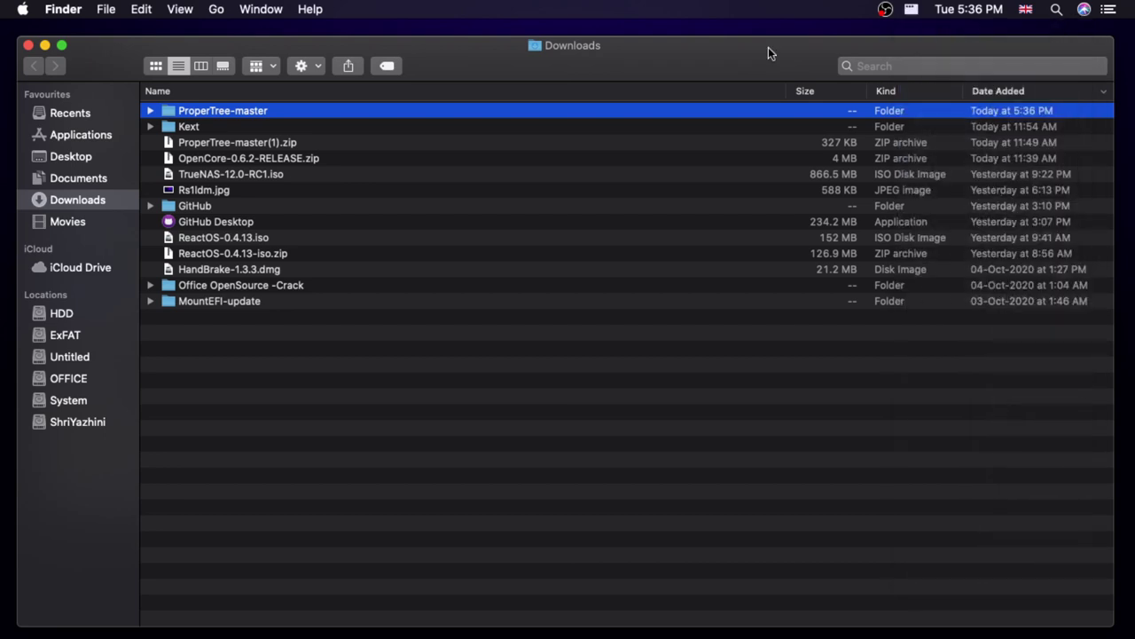
key("ctrl+alt+Left")
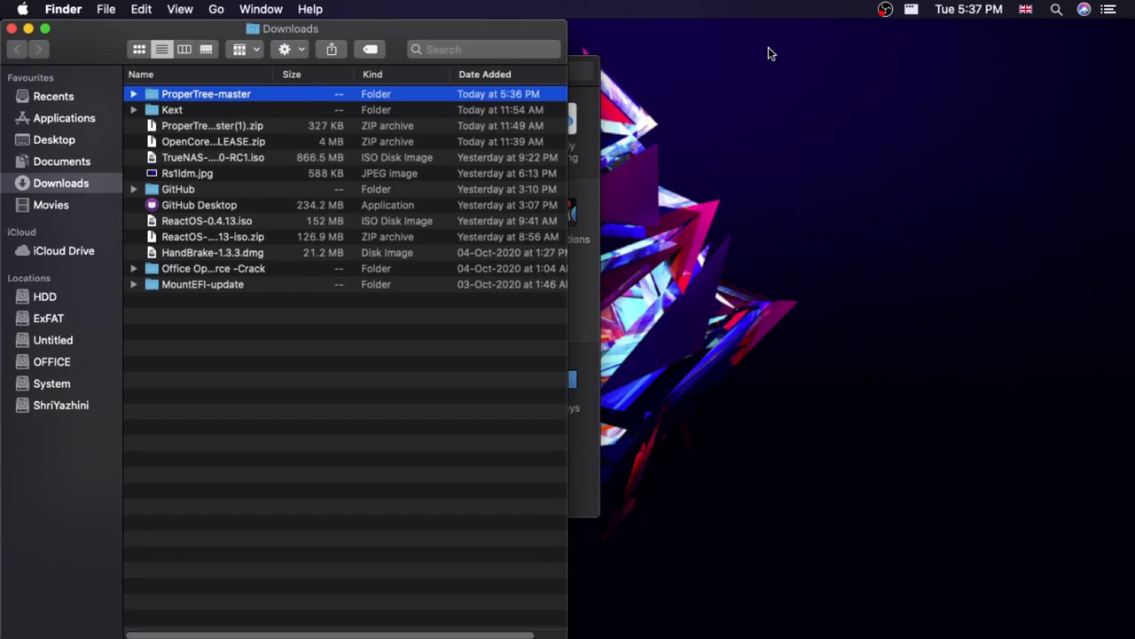
key("ctrl+alt+Up")
key("ctrl+alt+Right")
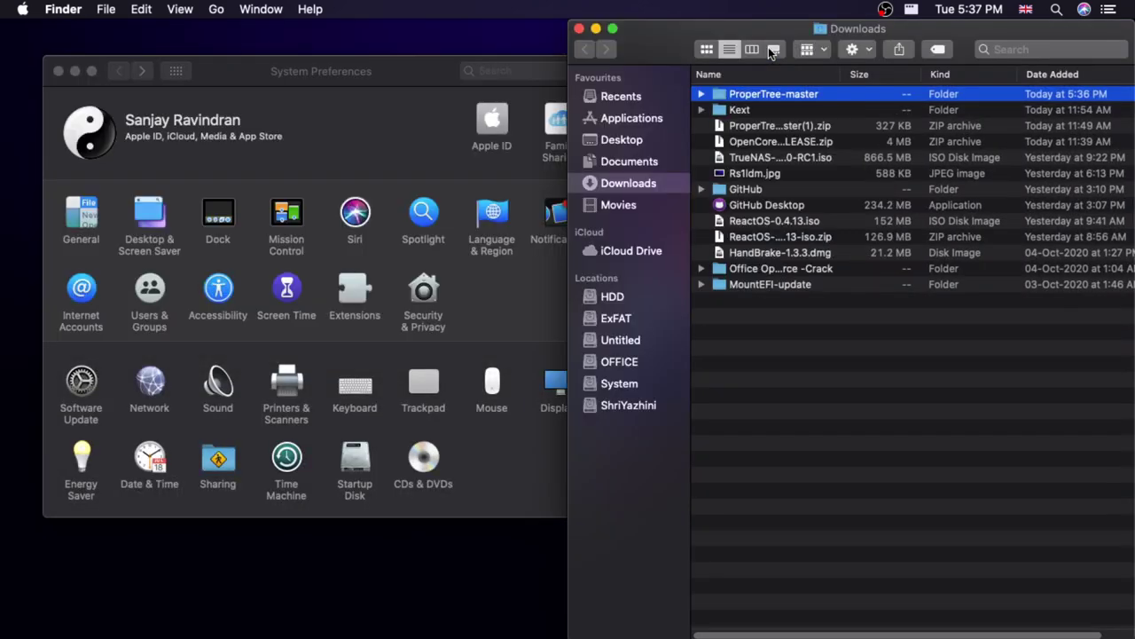
key("ctrl+alt+Left")
Snap the Downloads window through top-right, top-left, bottom-right, ending in the top-right quarter
key("ctrl+alt+i")
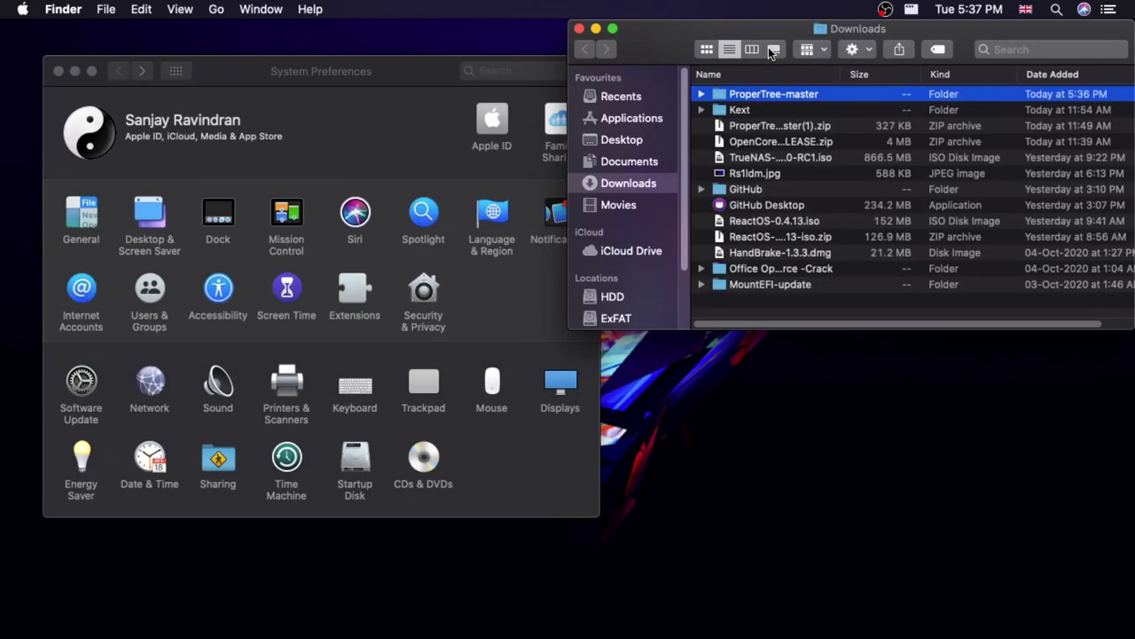
key("ctrl+alt+u")
key("ctrl+alt+k")
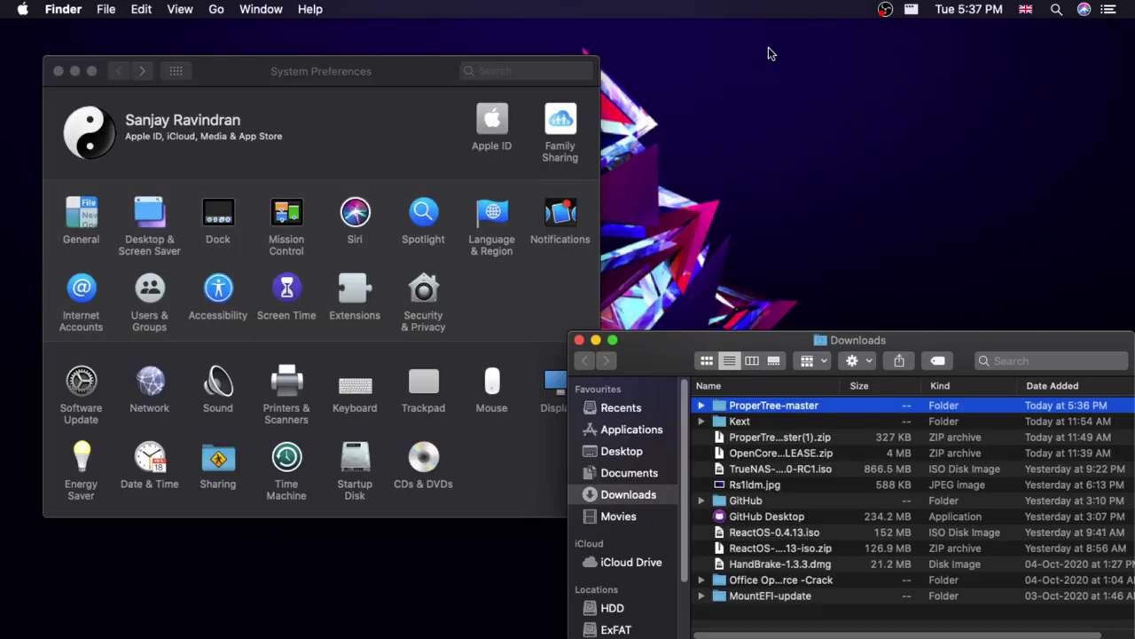
key("ctrl+alt+i")
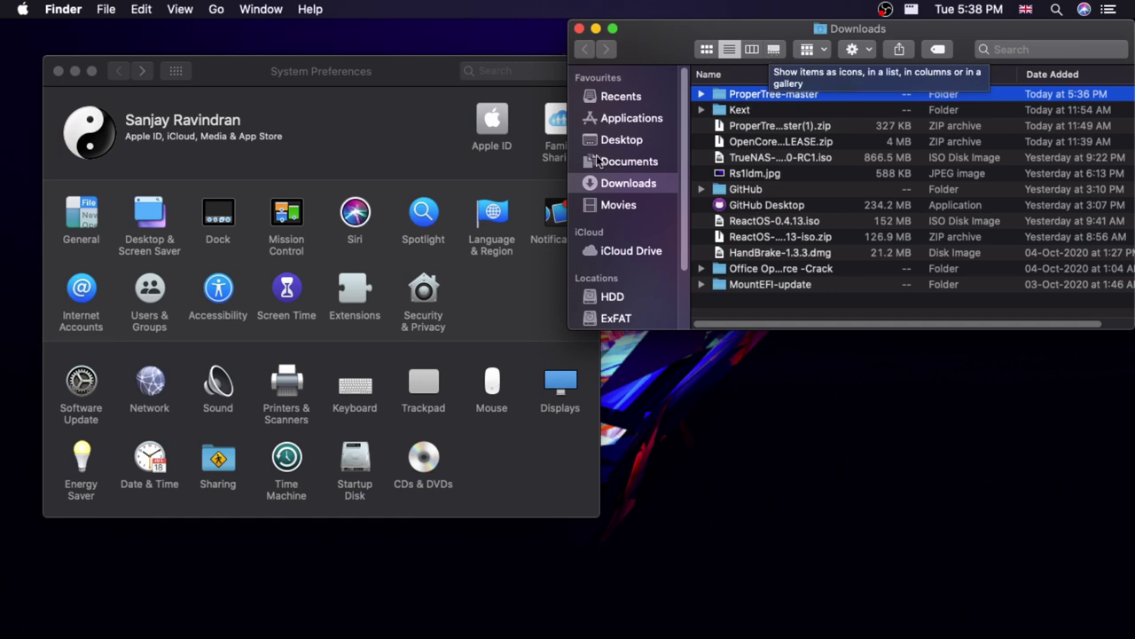
left_click(422, 293)
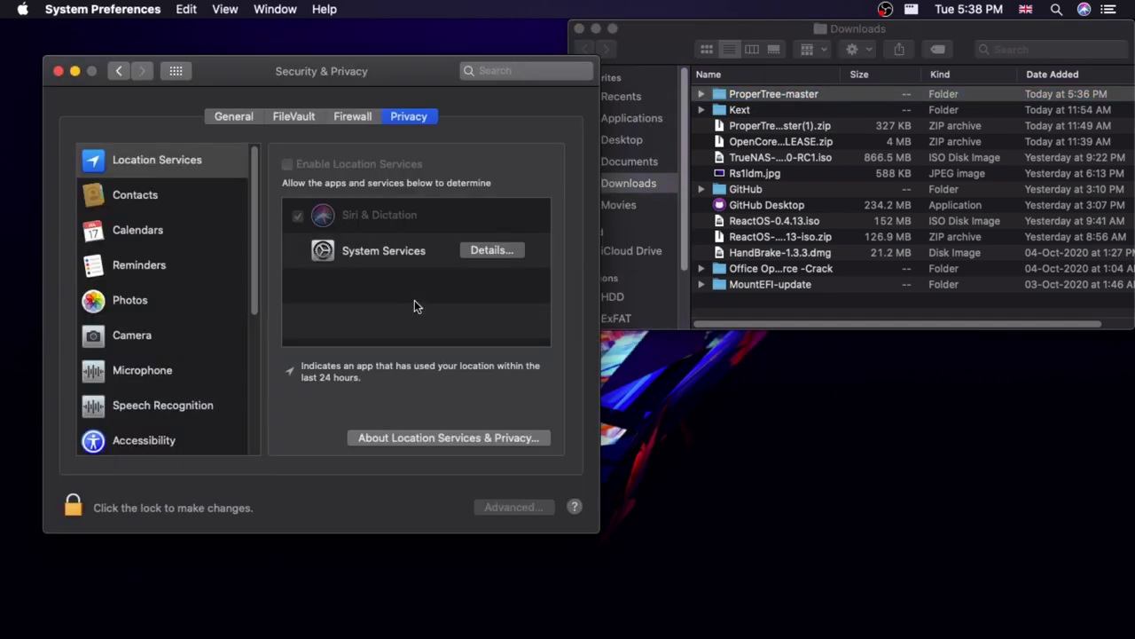
scroll(164, 301, "down", 4)
left_click(192, 296)
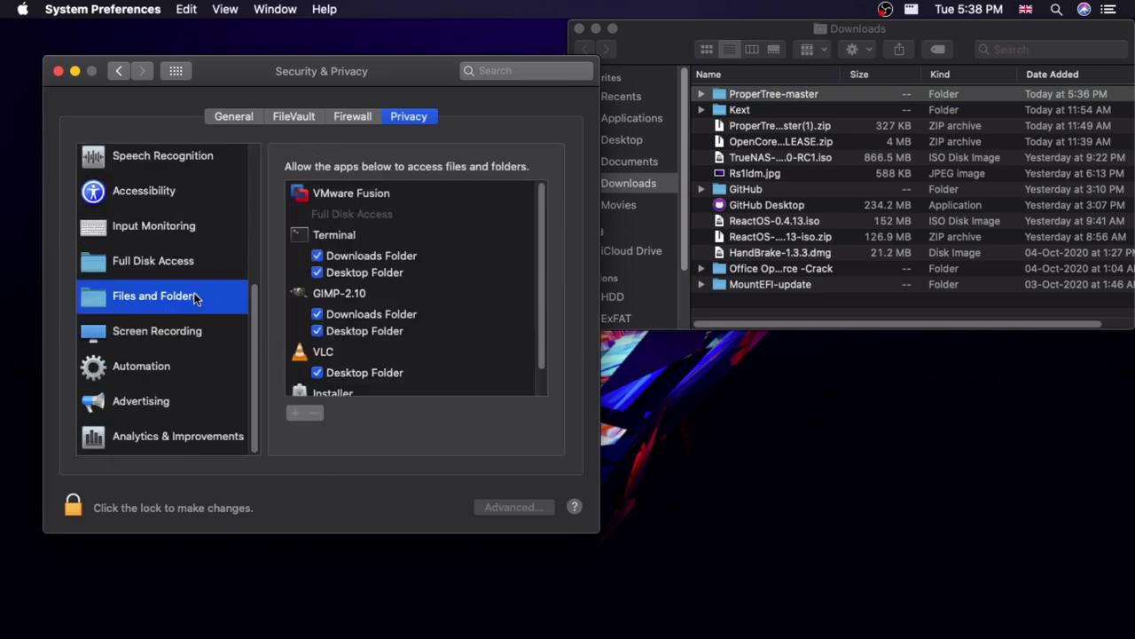
left_click(202, 323)
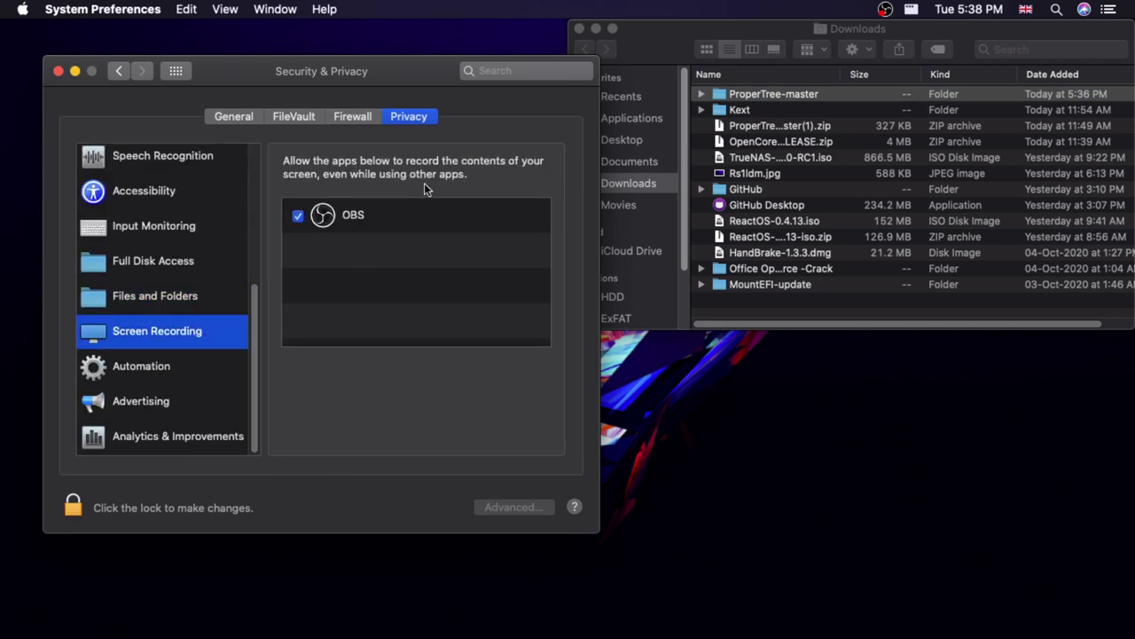
key("Up")
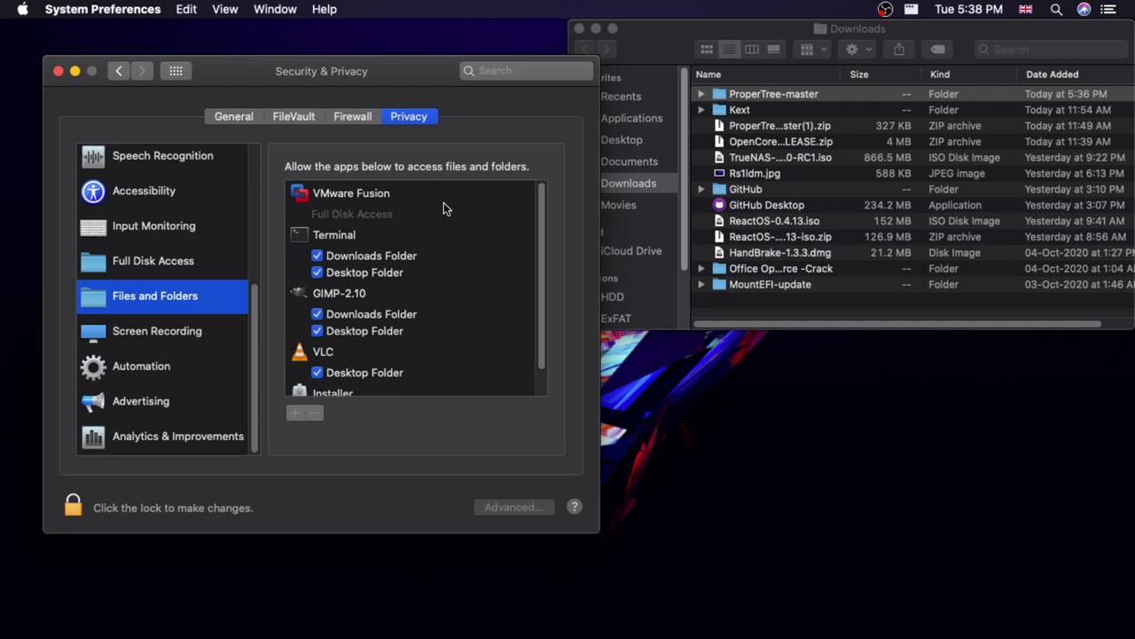
mouse_move(686, 619)
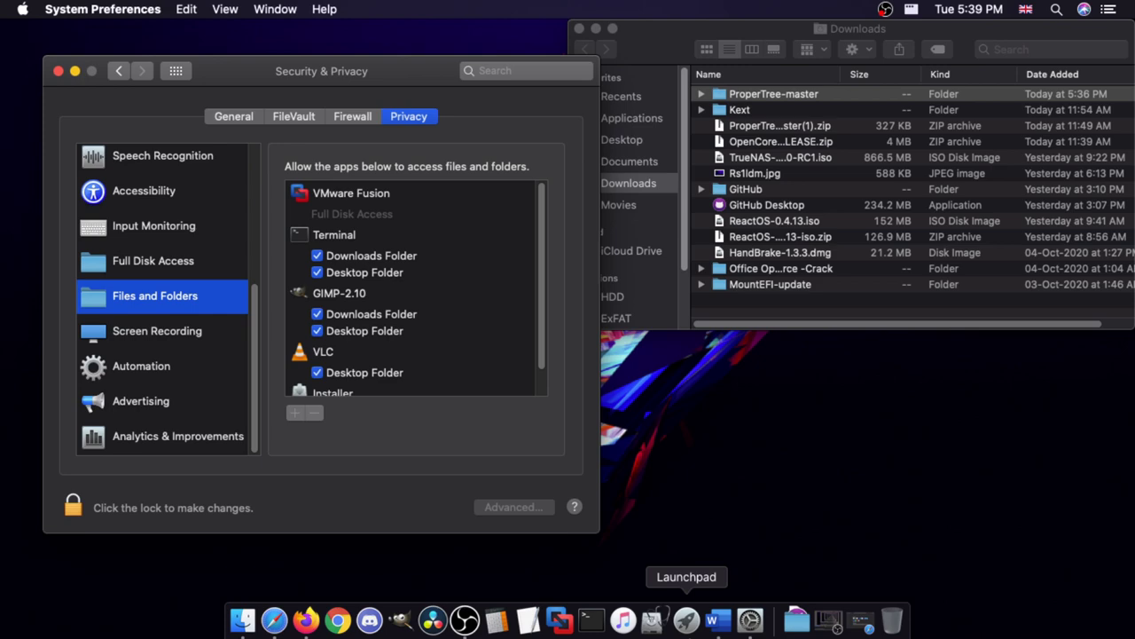
Open the Dock preferences and turn off 'Automatically hide and show the Dock'
left_click(117, 71)
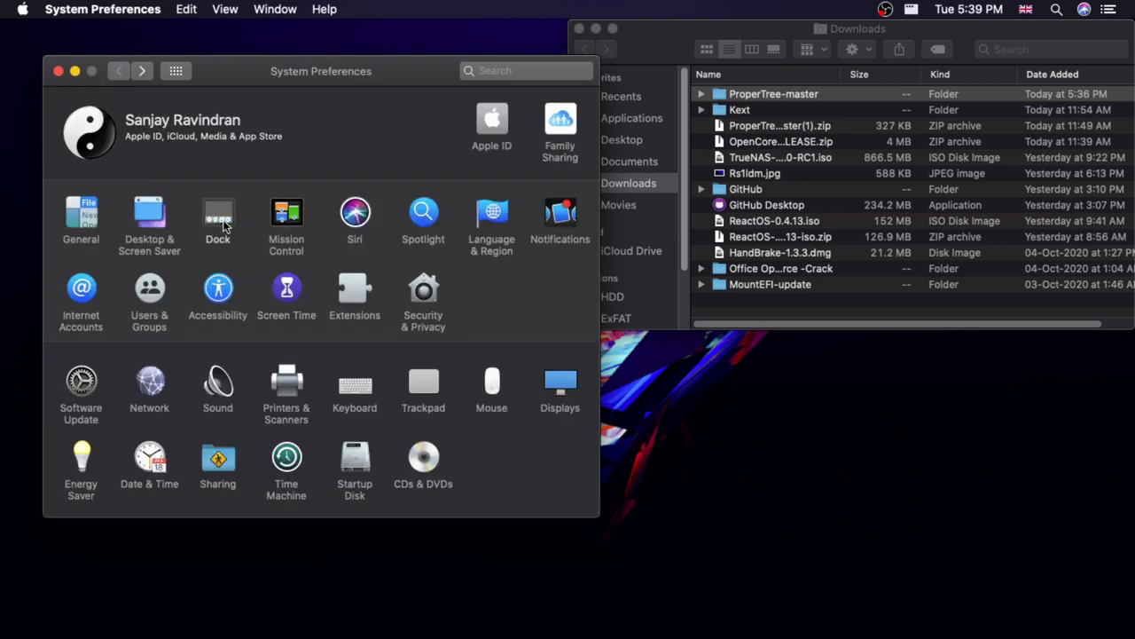
left_click(218, 220)
left_click(271, 332)
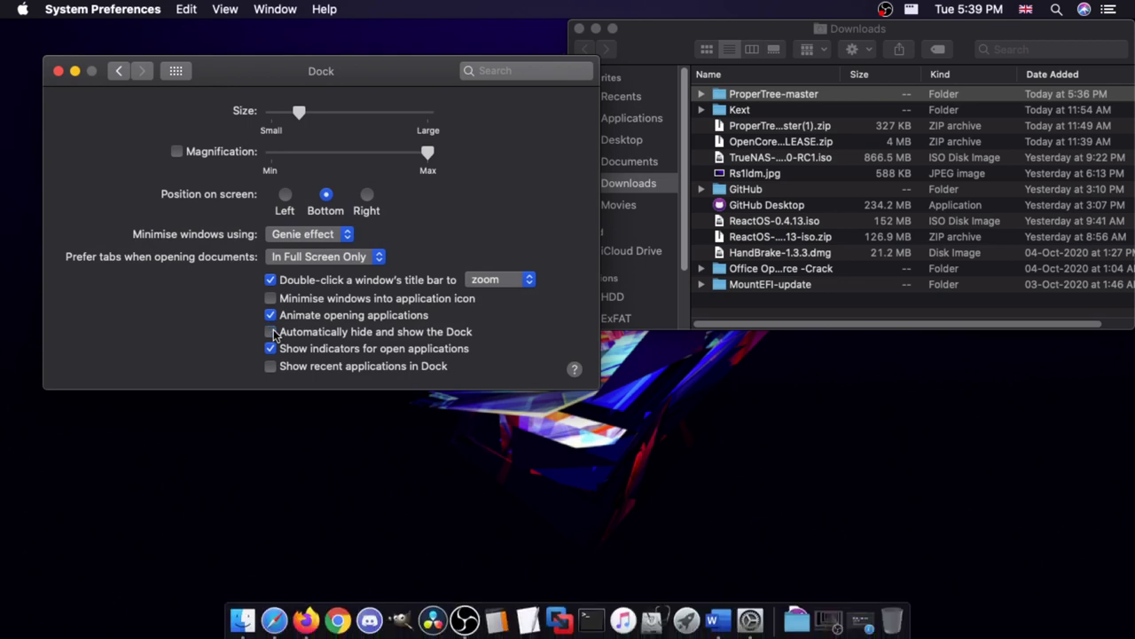
Launch Safari, return to Dock preferences, and re-enable automatic Dock hiding
left_click(280, 626)
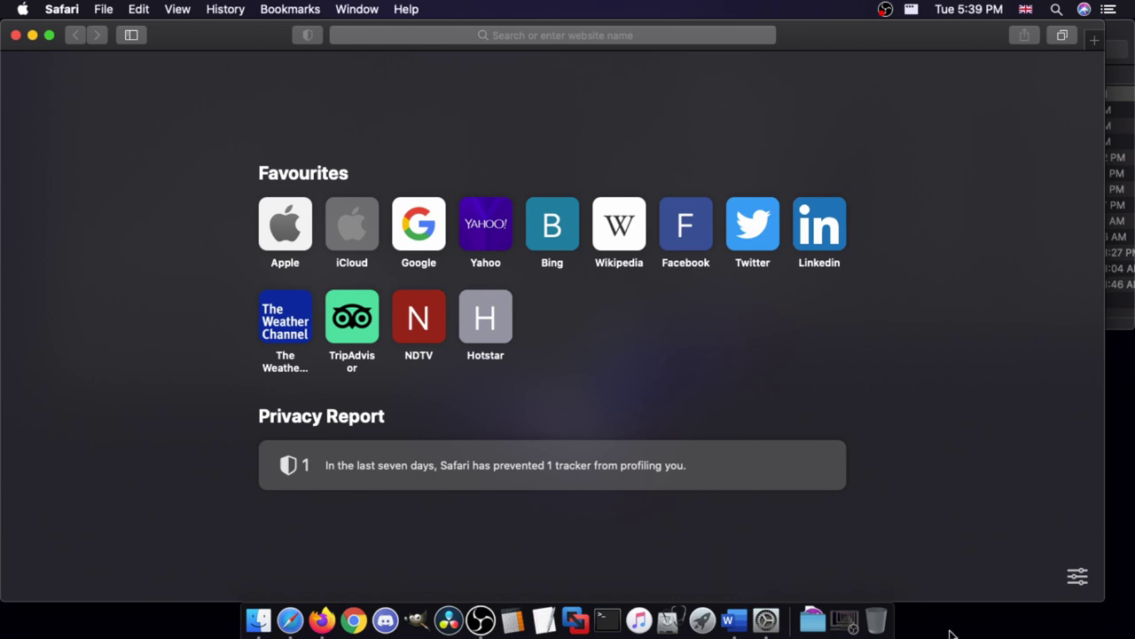
left_click(765, 619)
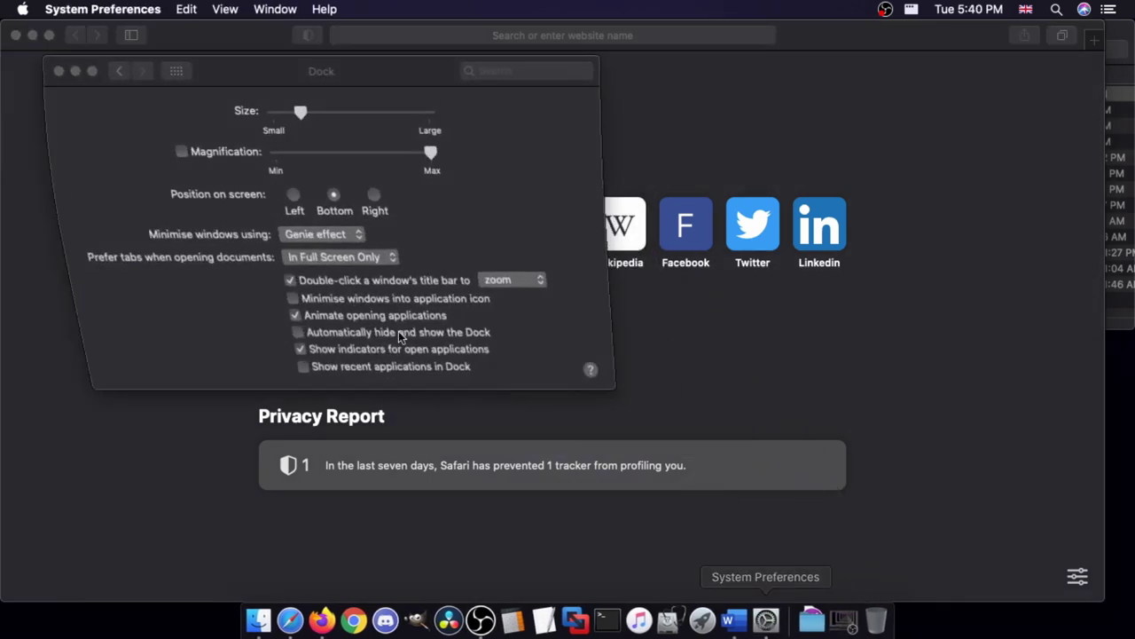
left_click(270, 331)
mouse_move(575, 621)
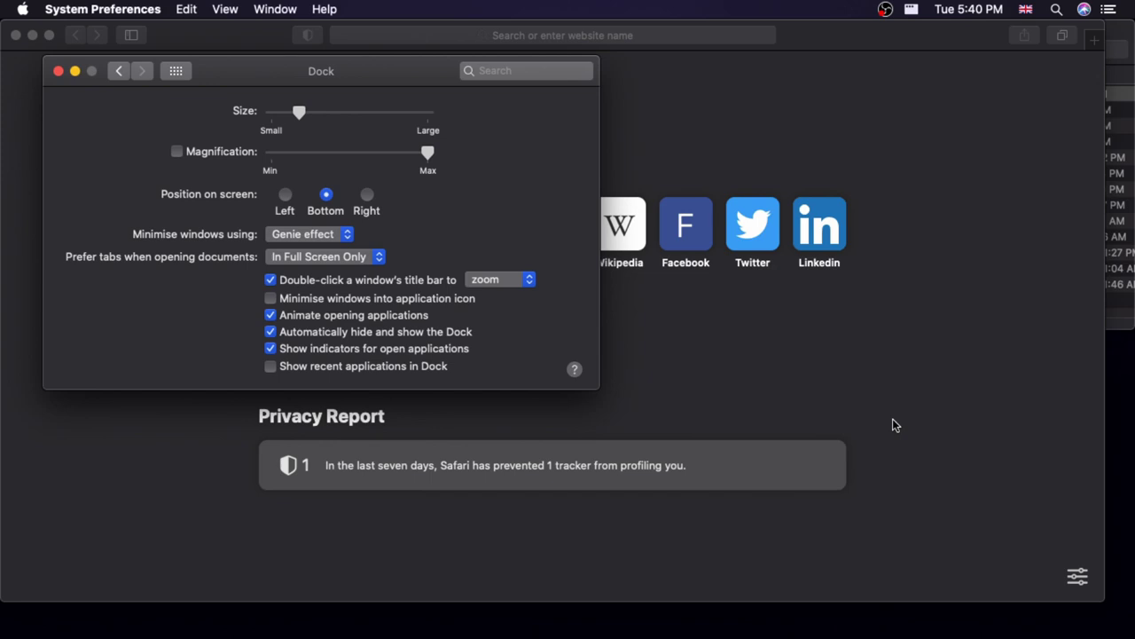
Select Rs1ldm.jpg in the Downloads folder, then launch Photos from Launchpad
left_click(809, 629)
left_click(890, 530)
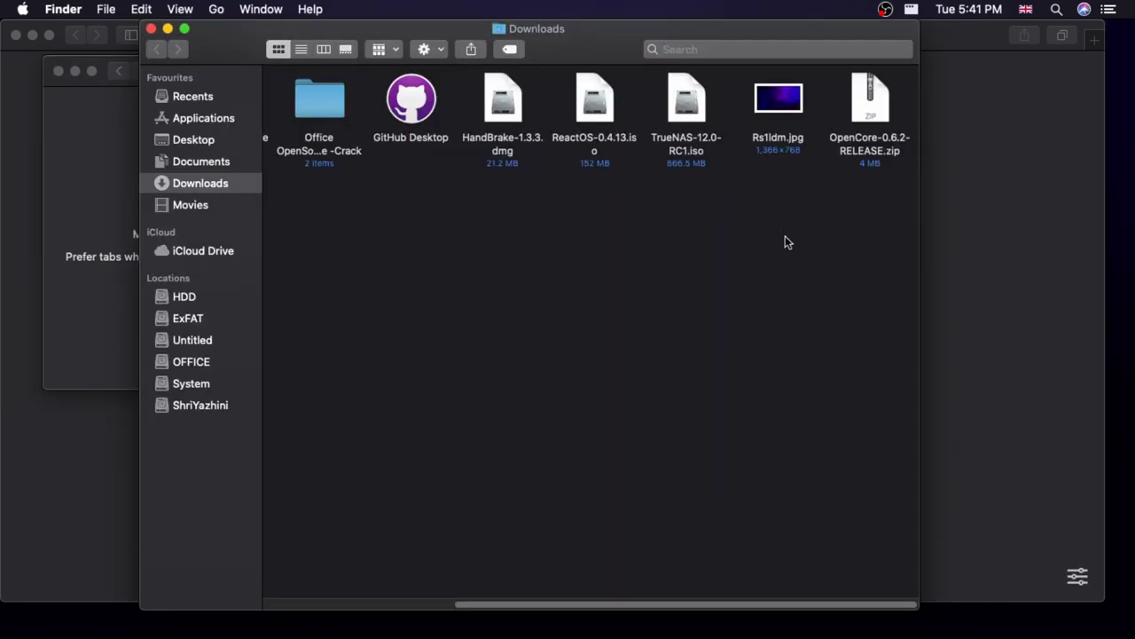
left_click(784, 107)
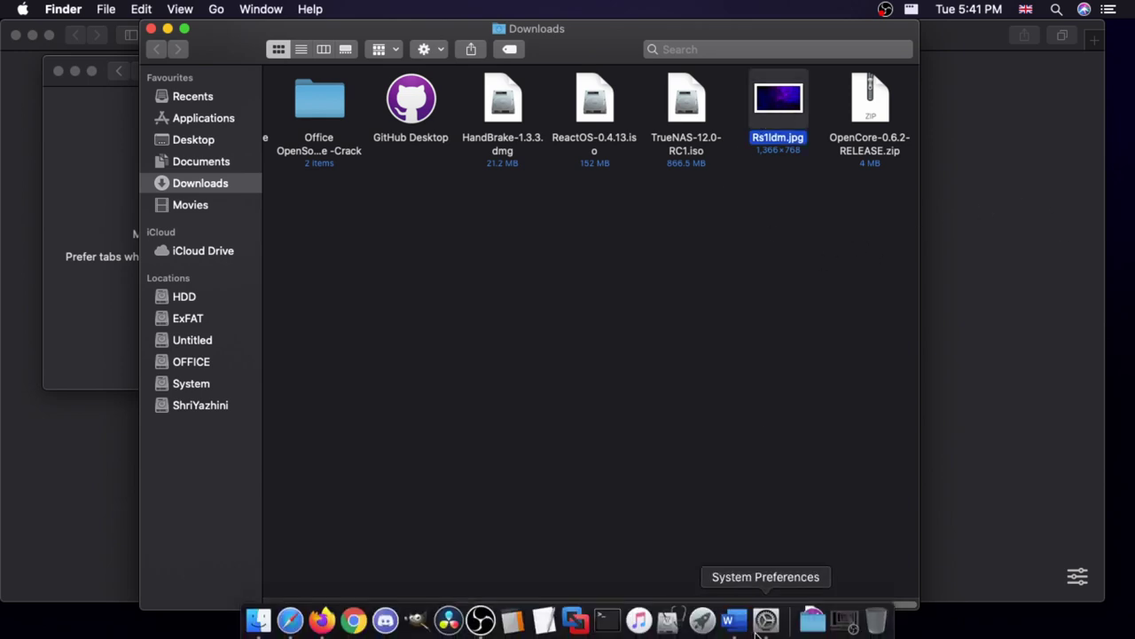
left_click(710, 629)
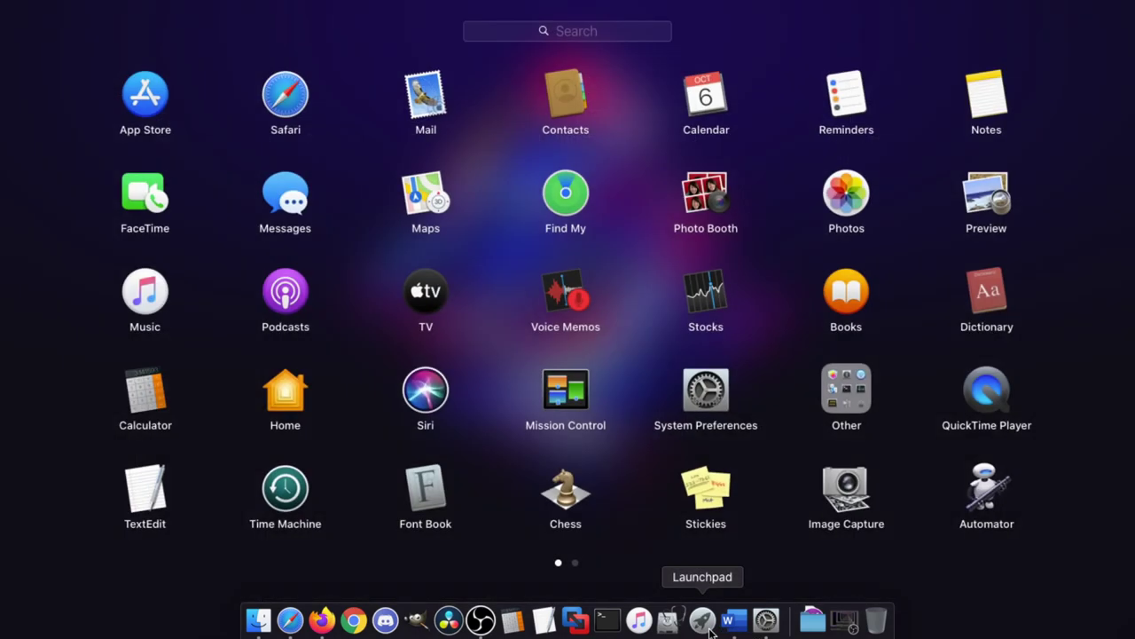
left_click(834, 209)
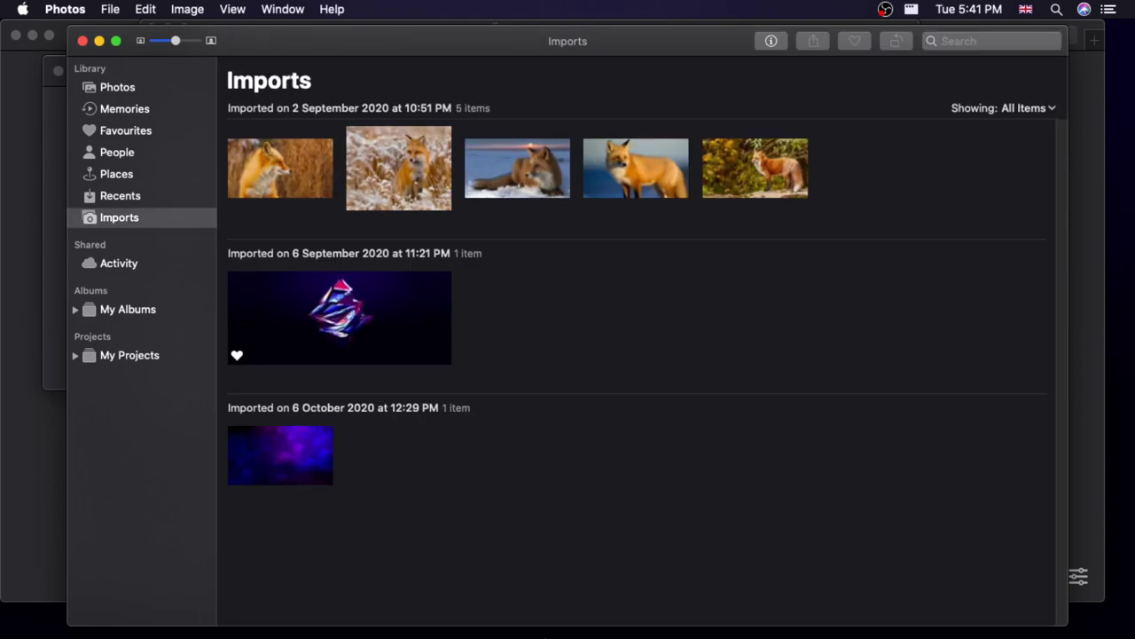
Reopen System Preferences and go to the Desktop & Screen Saver pane to see the Photos wallpapers
left_click(755, 626)
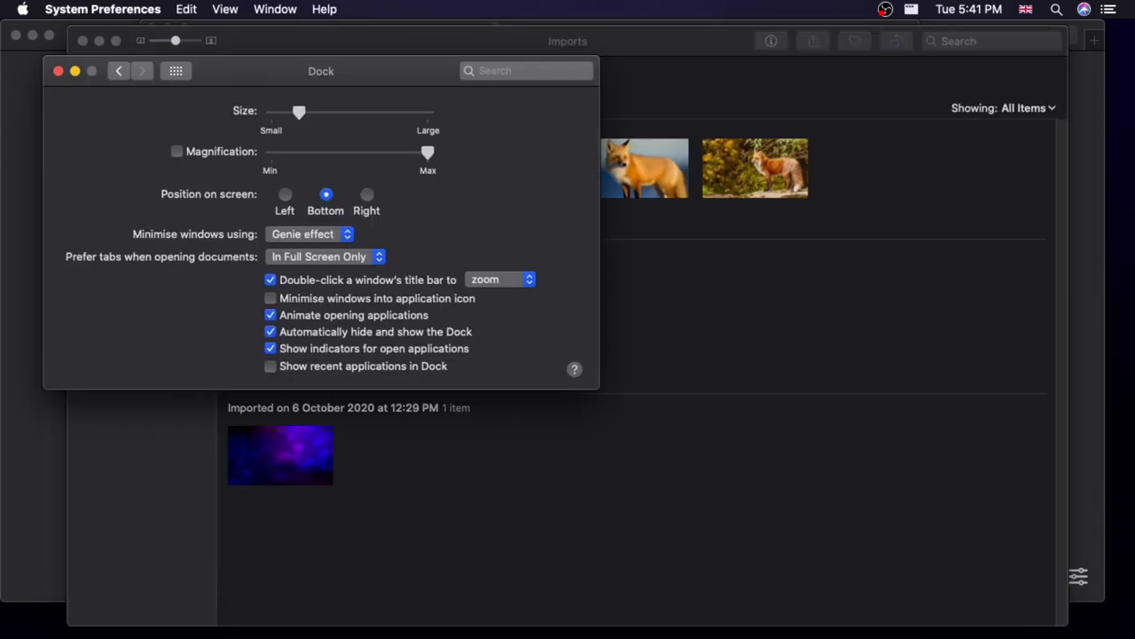
left_click(118, 72)
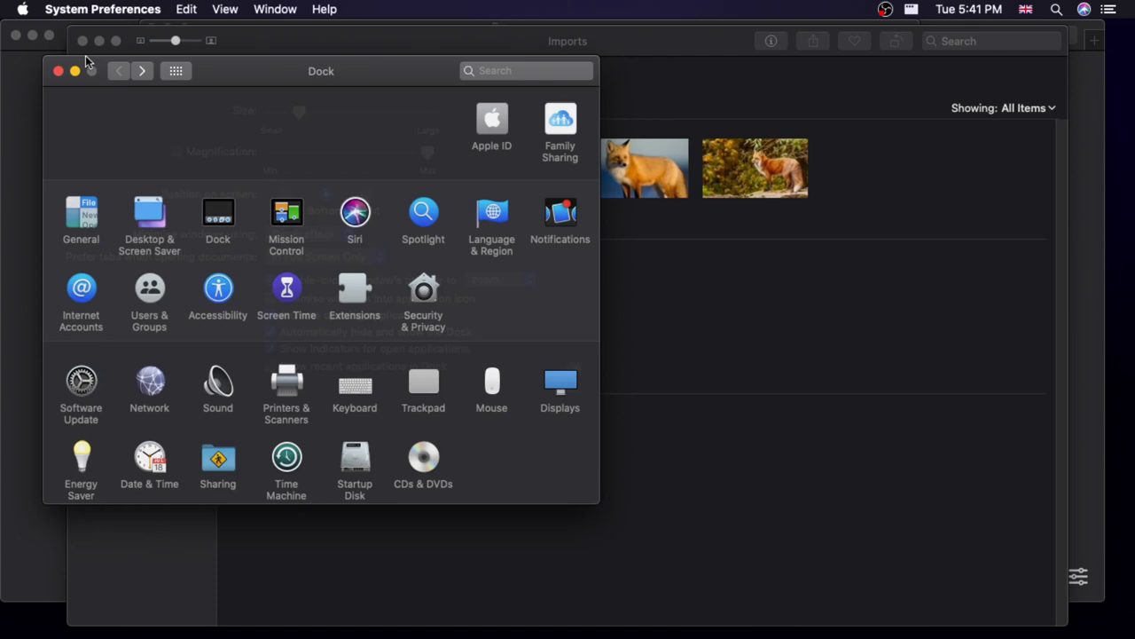
left_click(150, 224)
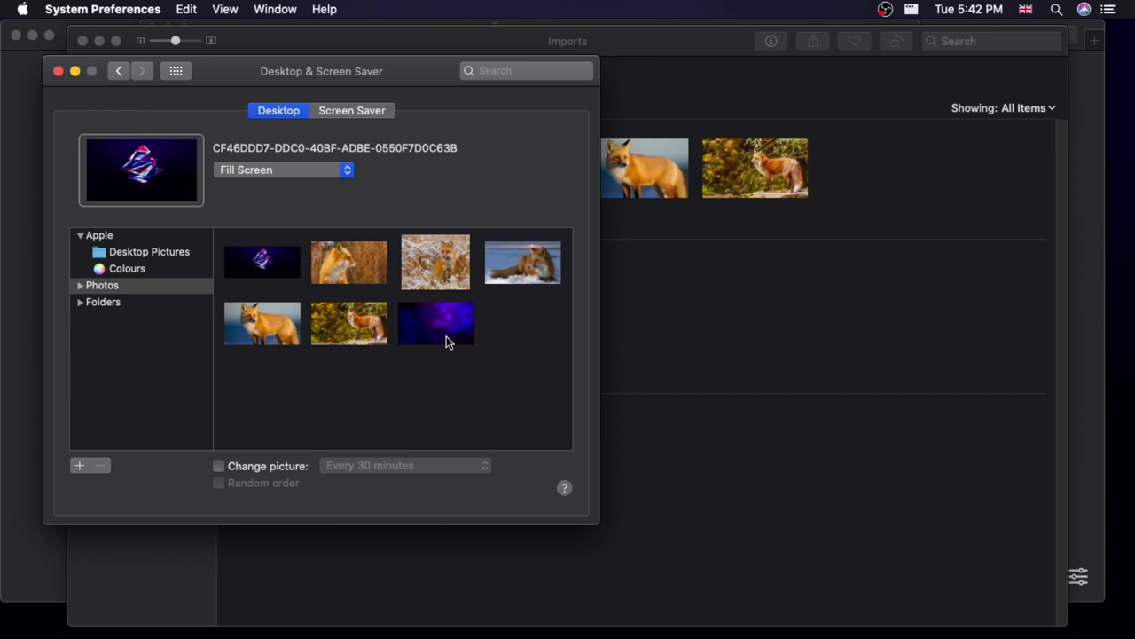
Close the Desktop & Screen Saver preferences window
left_click(59, 71)
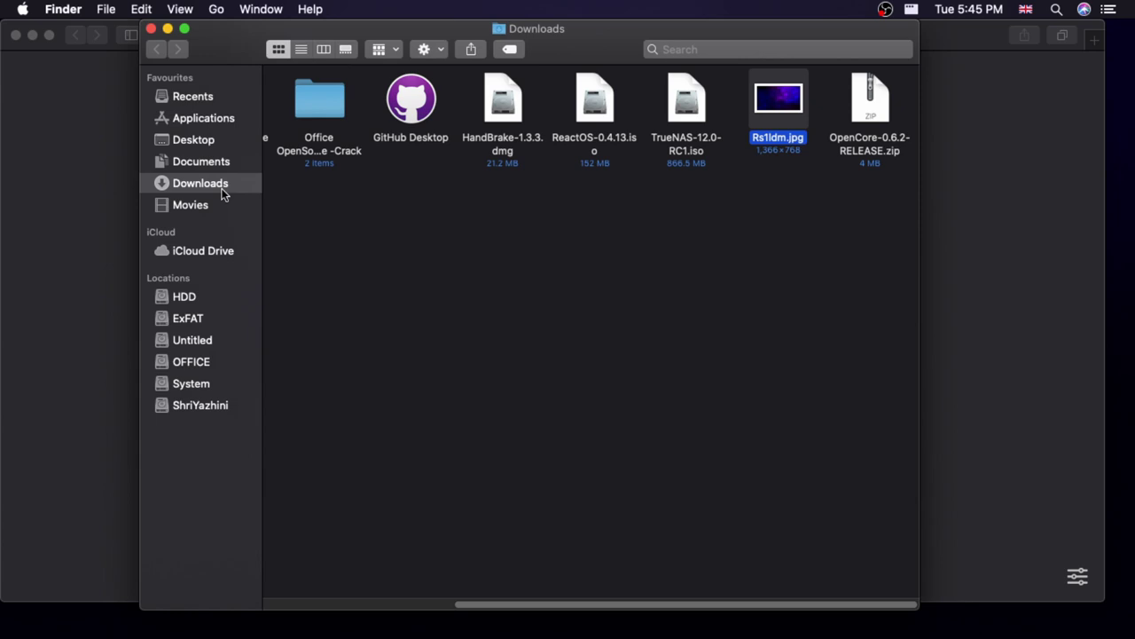
left_click(151, 29)
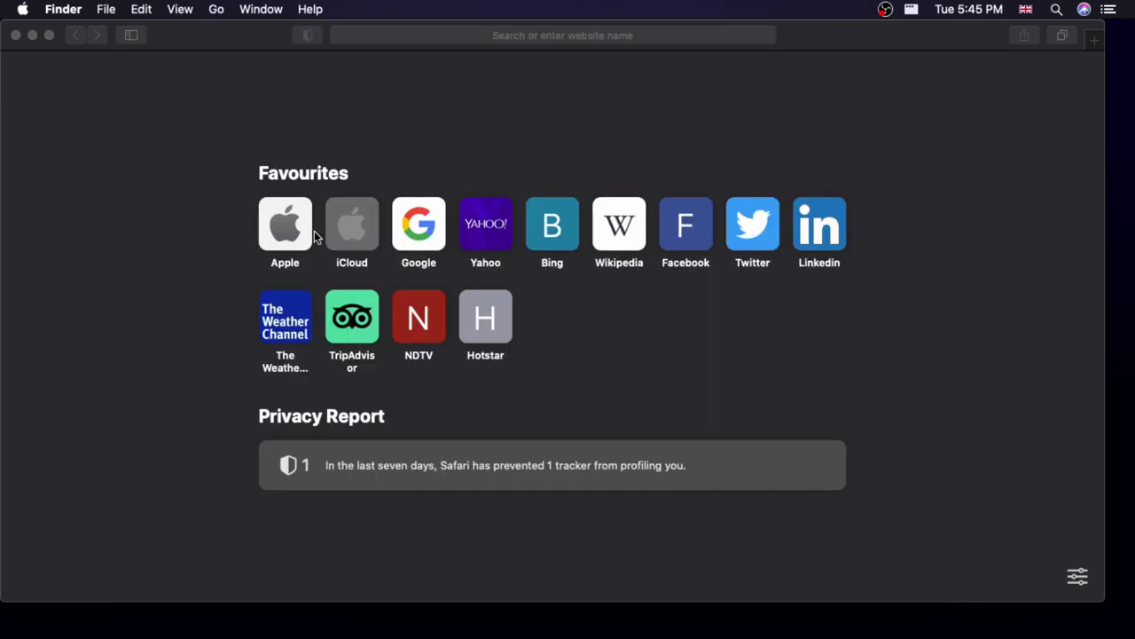